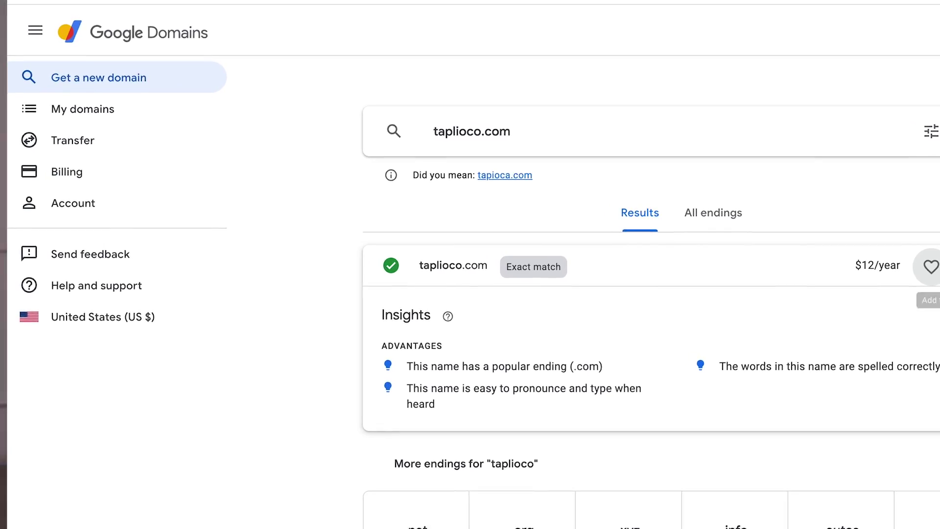
Add taplioco.com to the cart with the Google Workspace Business Starter plan.
left_click(939, 268)
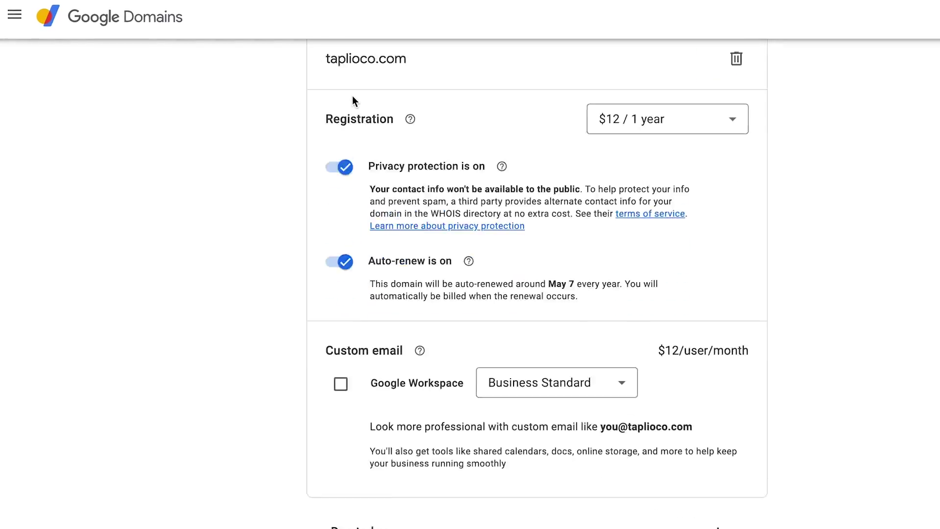
scroll(350, 99, "down", 2)
scroll(348, 93, "up", 1)
left_click(332, 338)
left_click(523, 338)
left_click(538, 378)
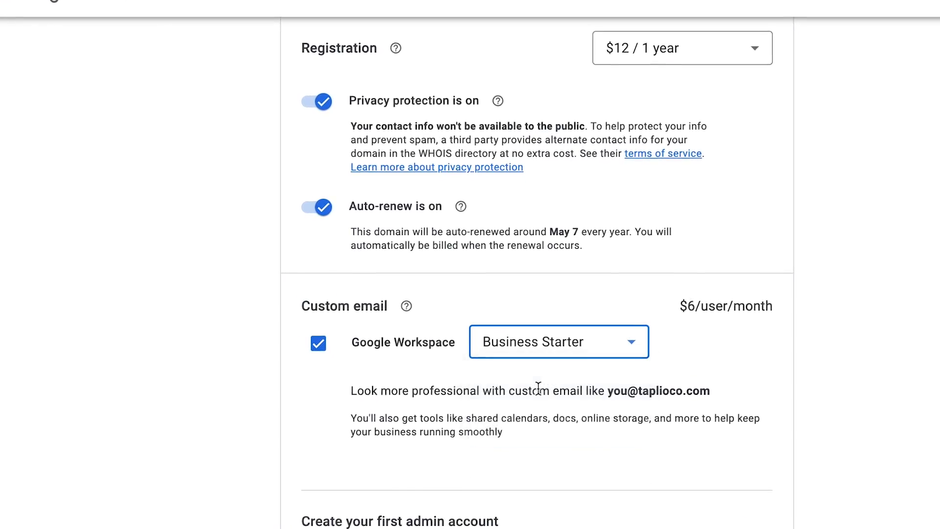
left_click(535, 362)
left_click(789, 321)
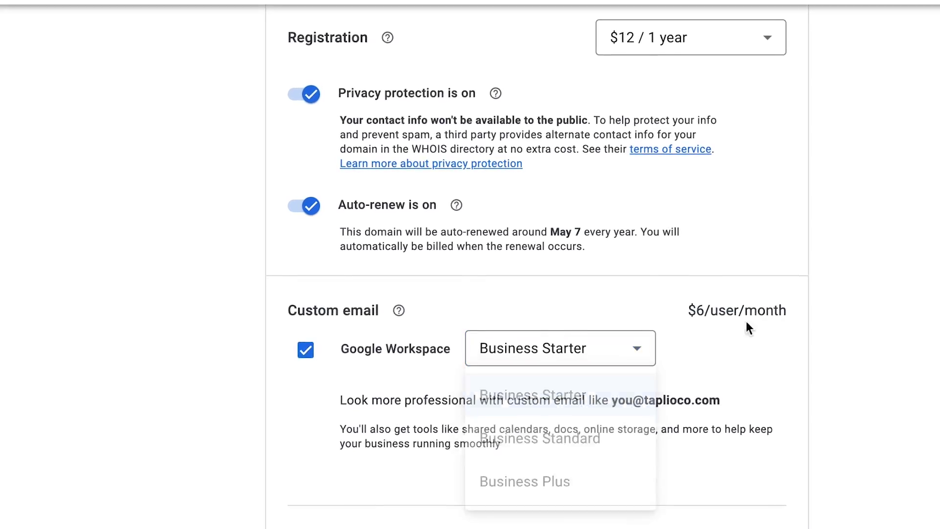
Fill in the Workspace admin account's first name, last name and username.
scroll(562, 331, "down", 5)
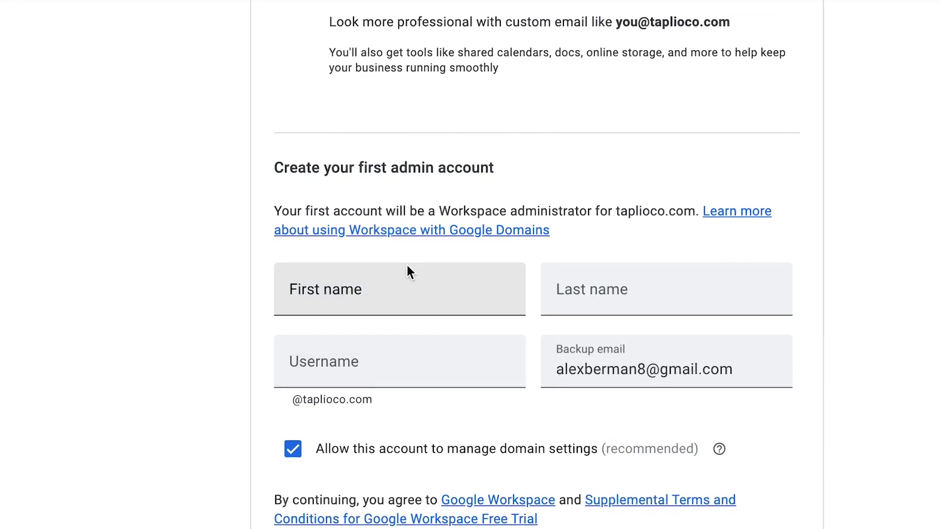
left_click(398, 288)
key("Tab")
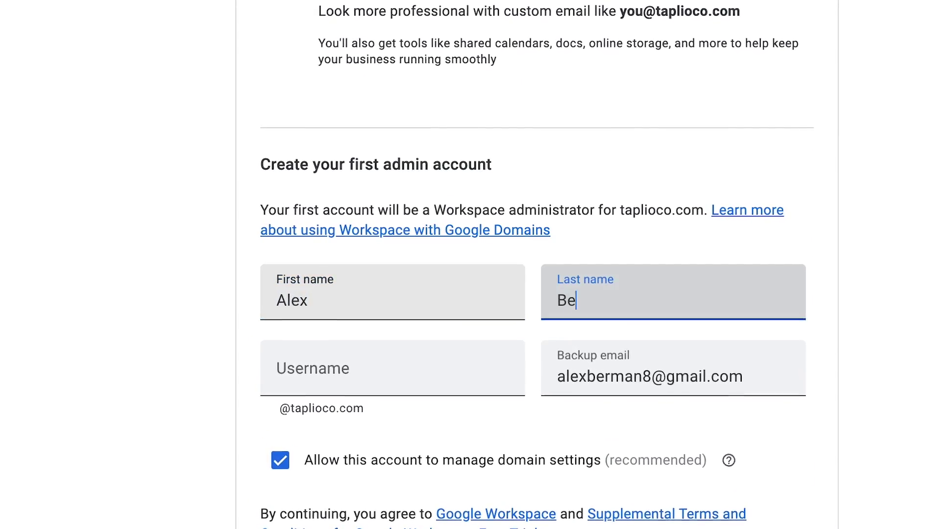
key("Tab")
left_click(431, 333)
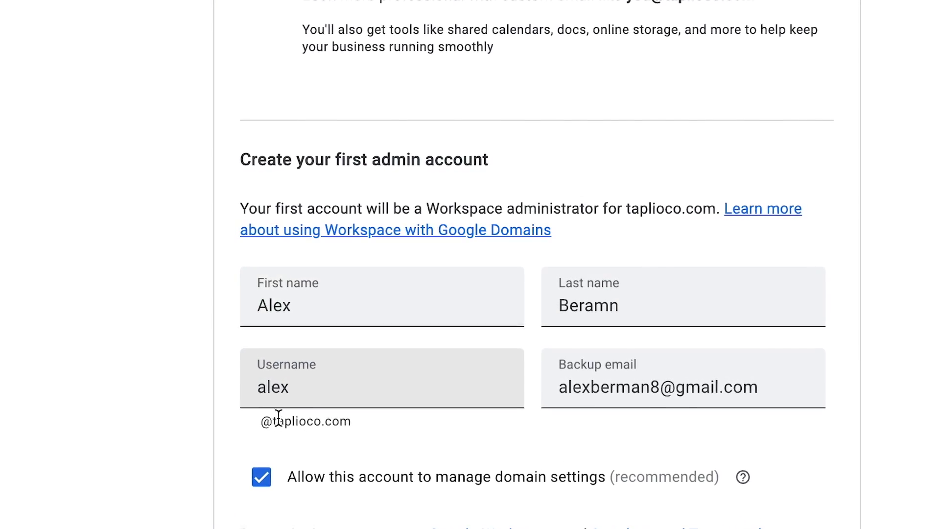
scroll(564, 411, "down", 3)
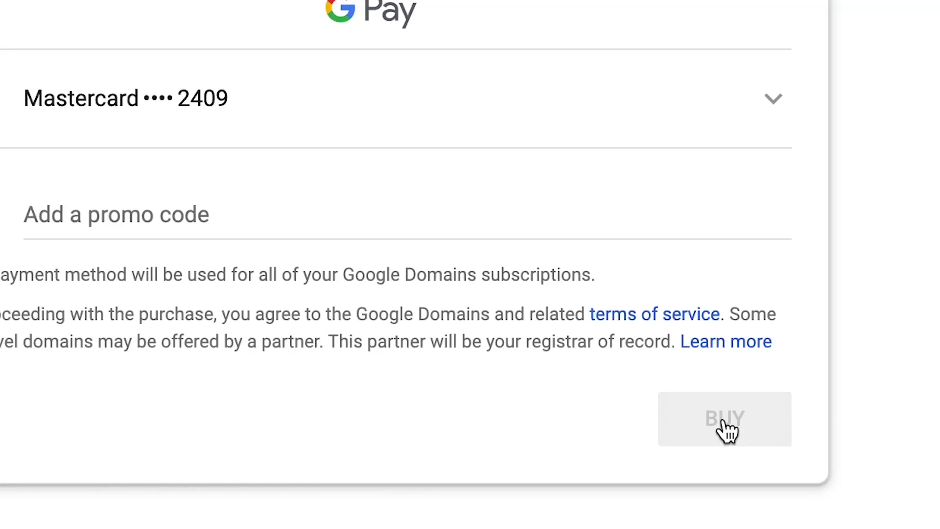
Buy taplioco.com and save a DMARC TXT record whose reports go to the taplioco.com mailbox.
left_click(723, 422)
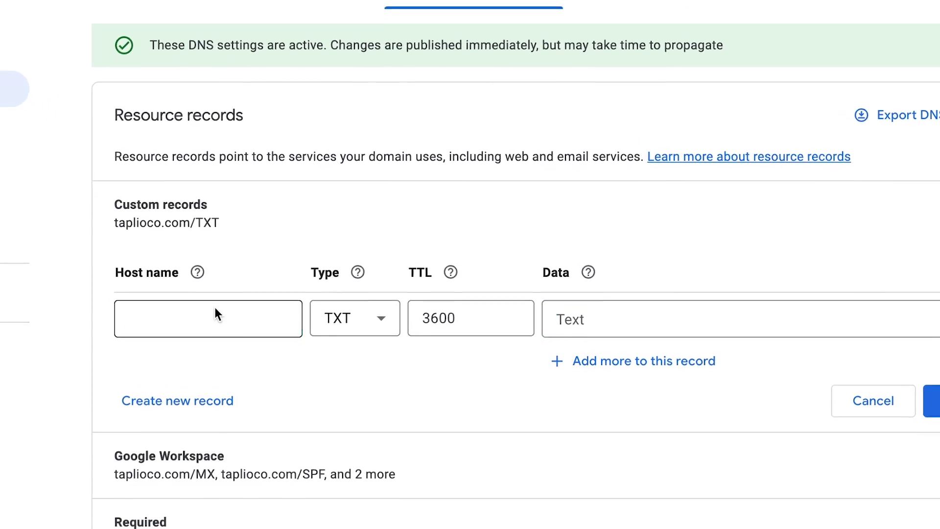
left_click(283, 322)
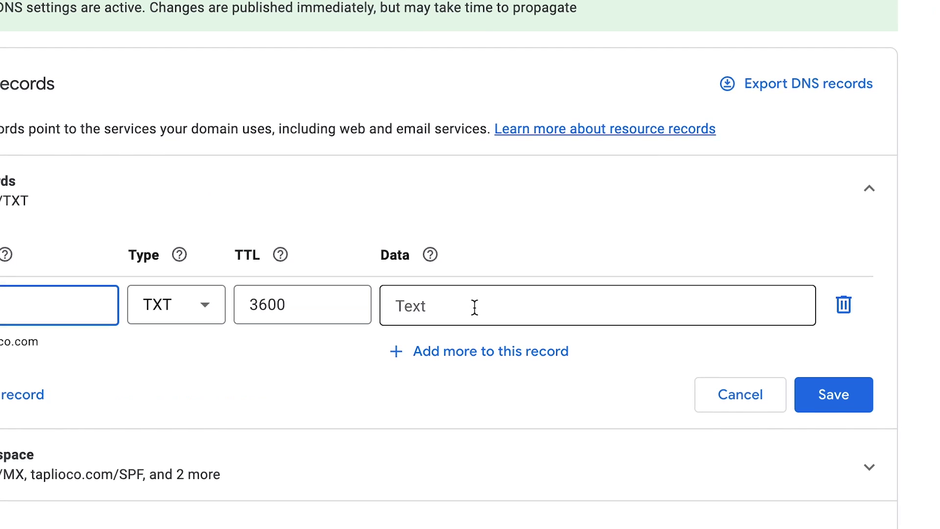
key("super+v")
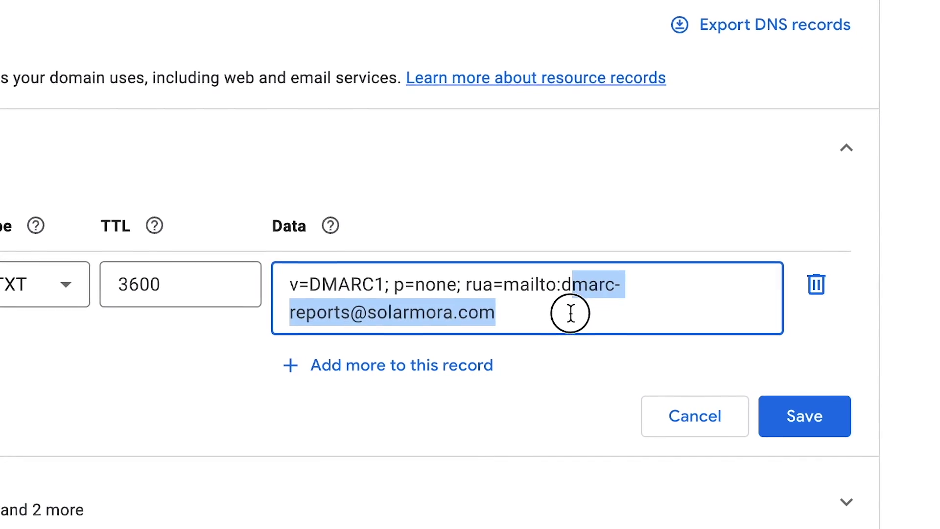
key("BackSpace")
key("BackSpace")
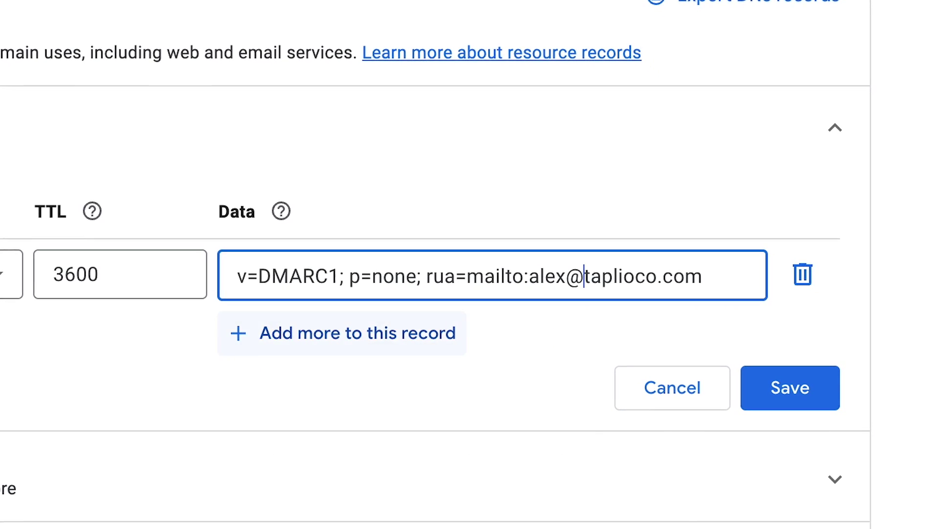
left_click(712, 271)
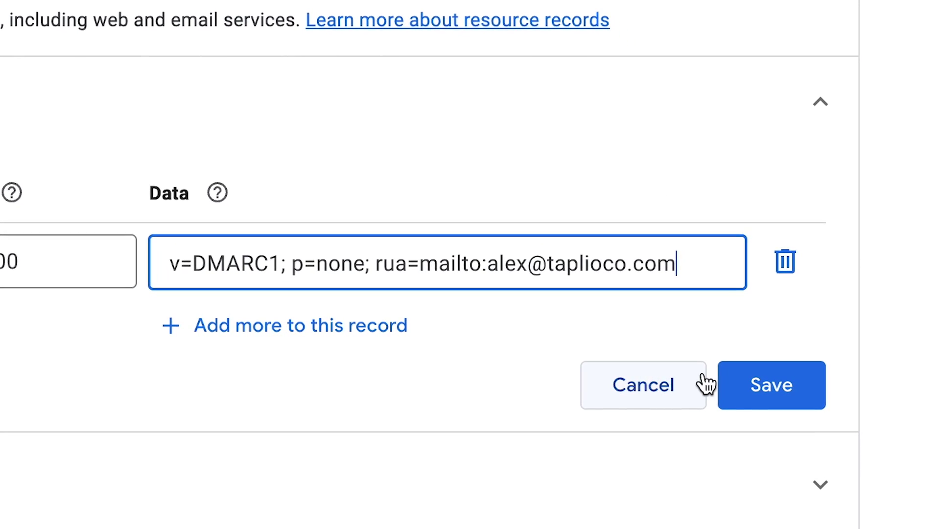
left_click(750, 382)
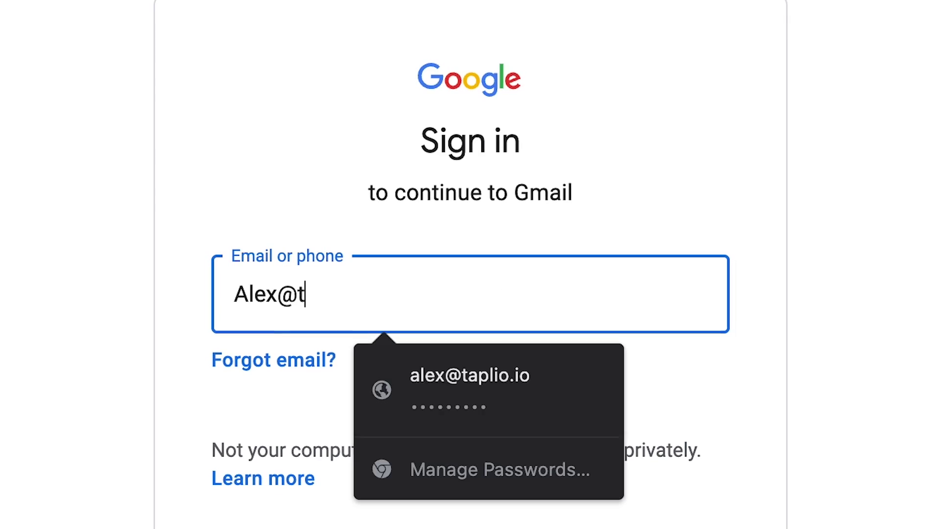
Sign in with the new taplioco.com address and temporary password, and accept the welcome terms.
type("aplioco.com")
key("Return")
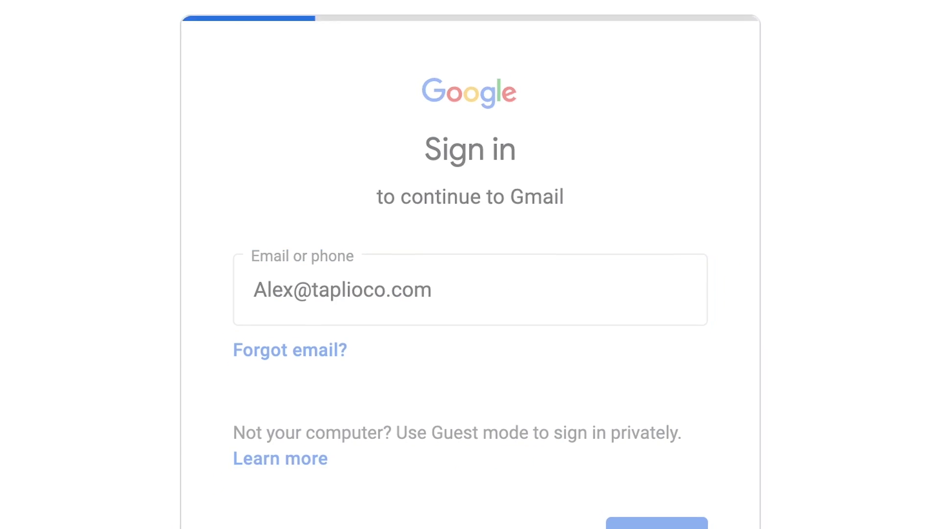
key("ctrl+v")
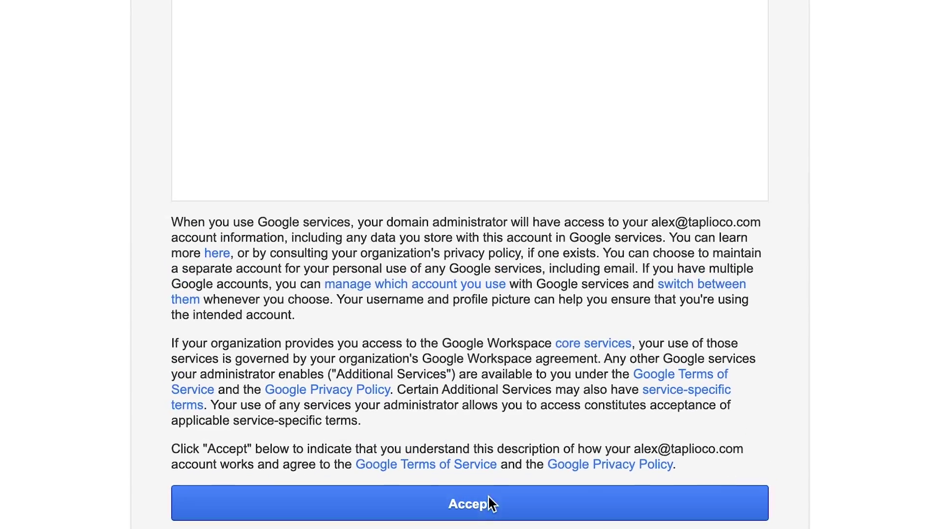
left_click(485, 505)
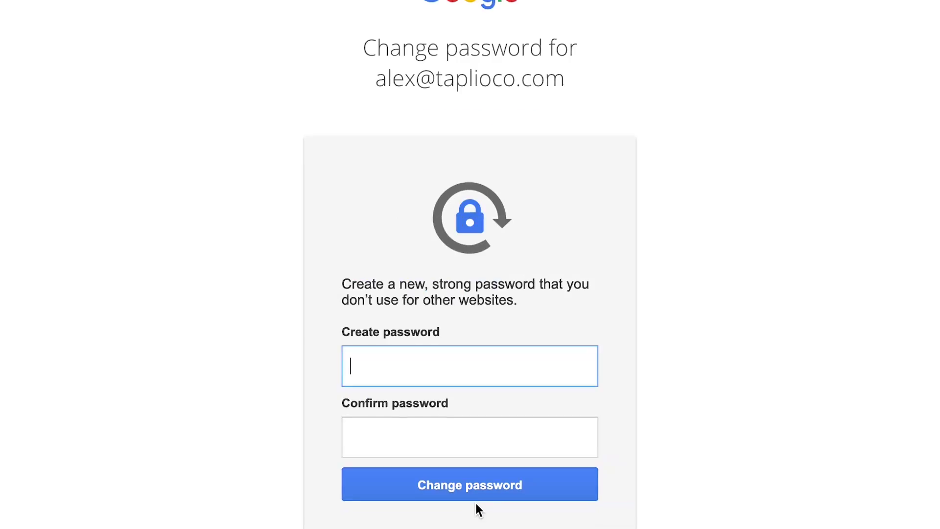
Set and confirm a new account password, then dismiss the chat tip.
left_click(522, 362)
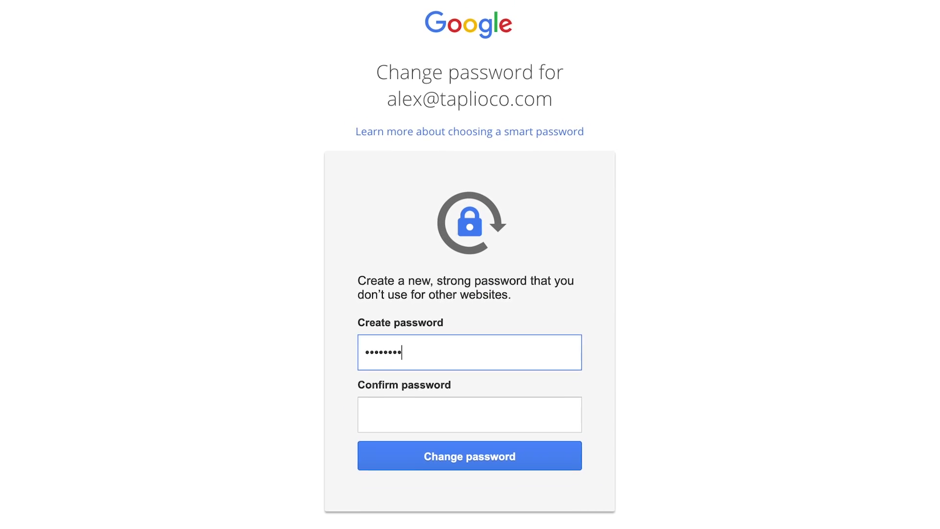
type("••••••••")
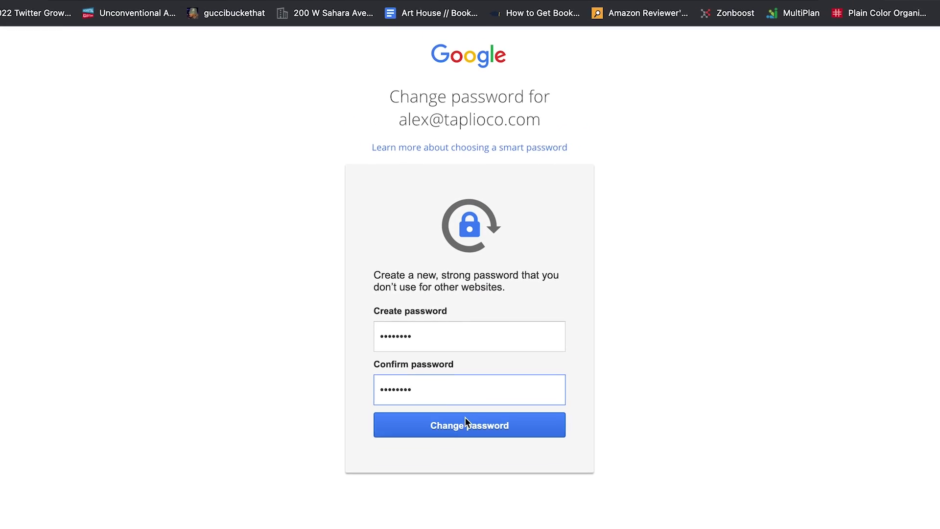
left_click(459, 440)
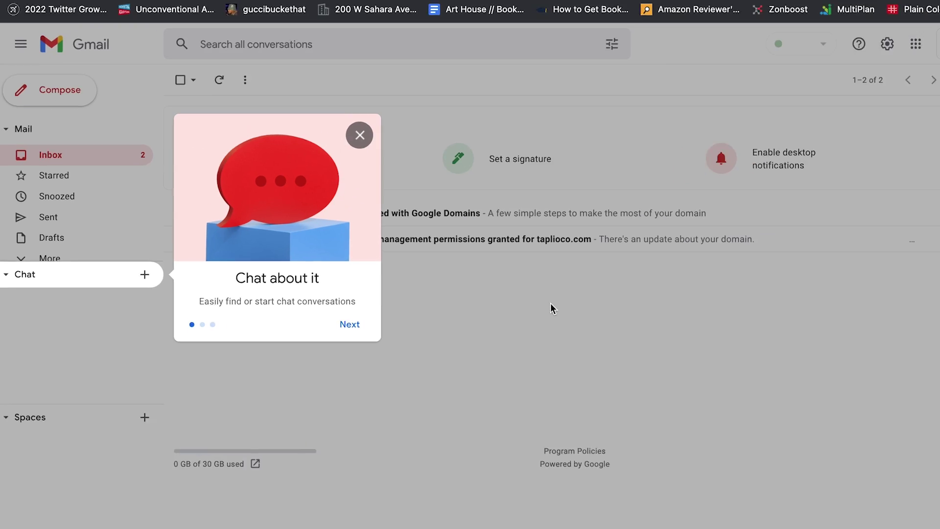
left_click(360, 135)
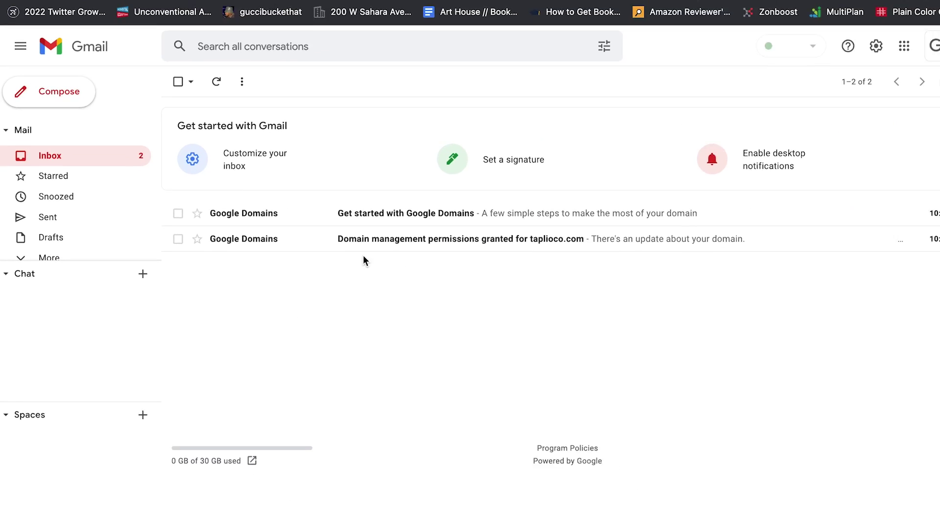
Open Google Account settings from the avatar menu and try changing the profile photo.
left_click(909, 44)
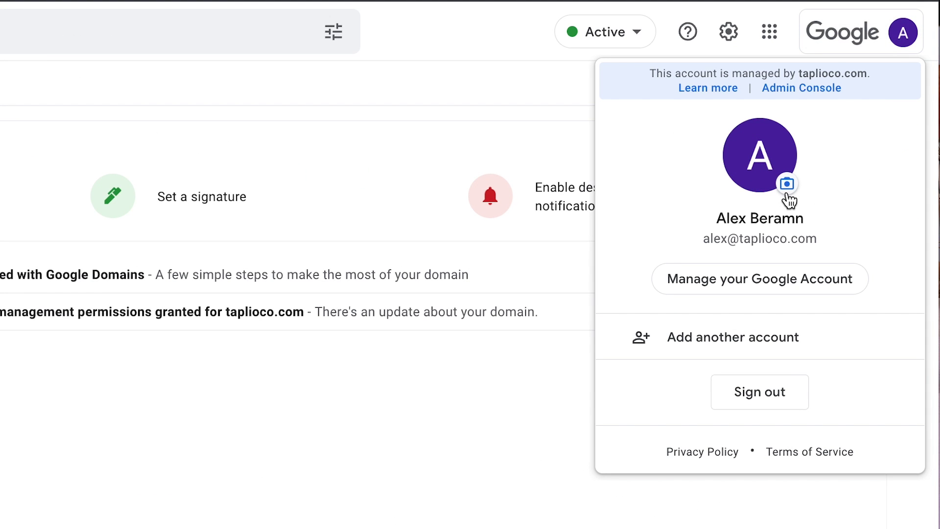
left_click(760, 289)
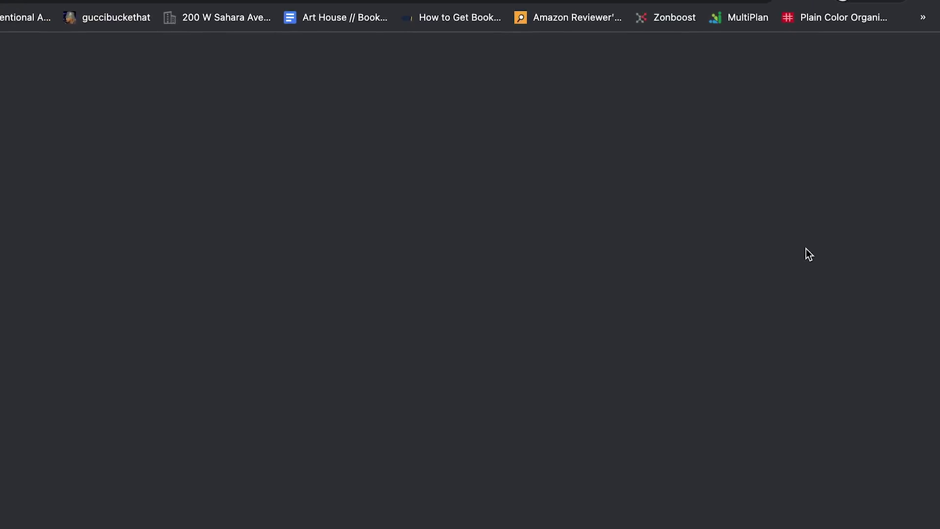
left_click(371, 128)
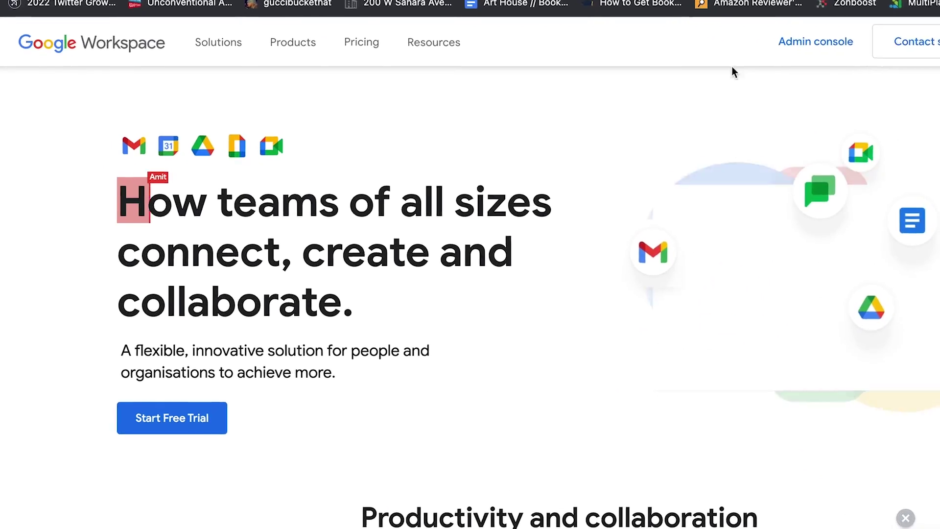
In the Admin console, open the new admin user's page and start a profile photo upload.
left_click(843, 39)
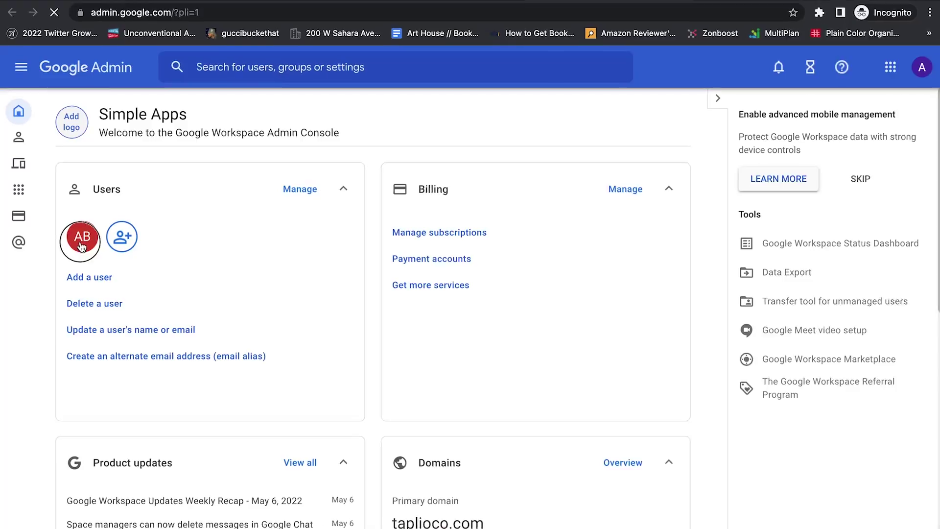
left_click(81, 245)
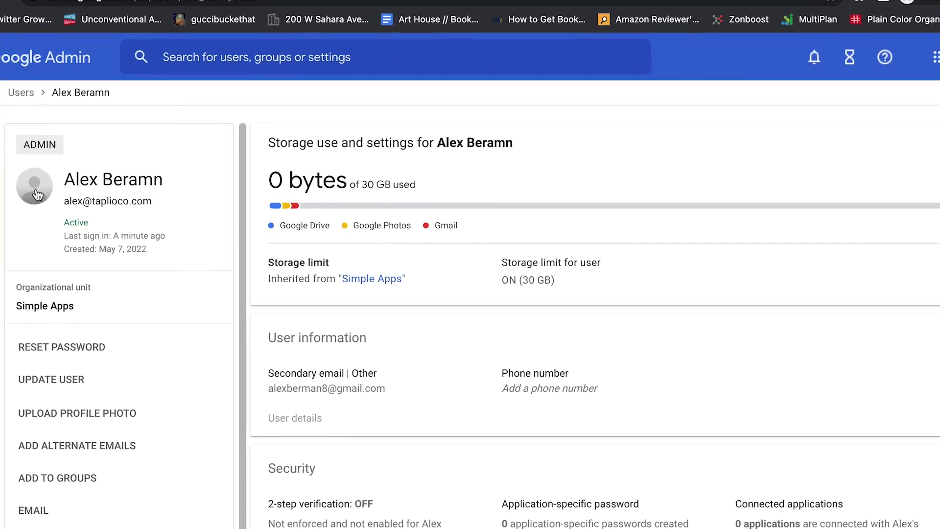
left_click(83, 202)
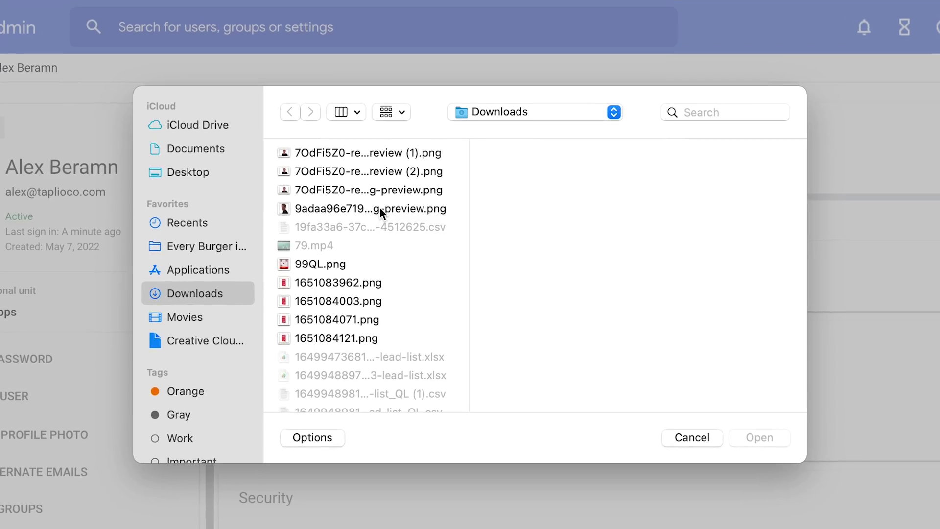
Select the 9adaa96e719…g-preview.png portrait in Downloads as the profile photo.
left_click(388, 213)
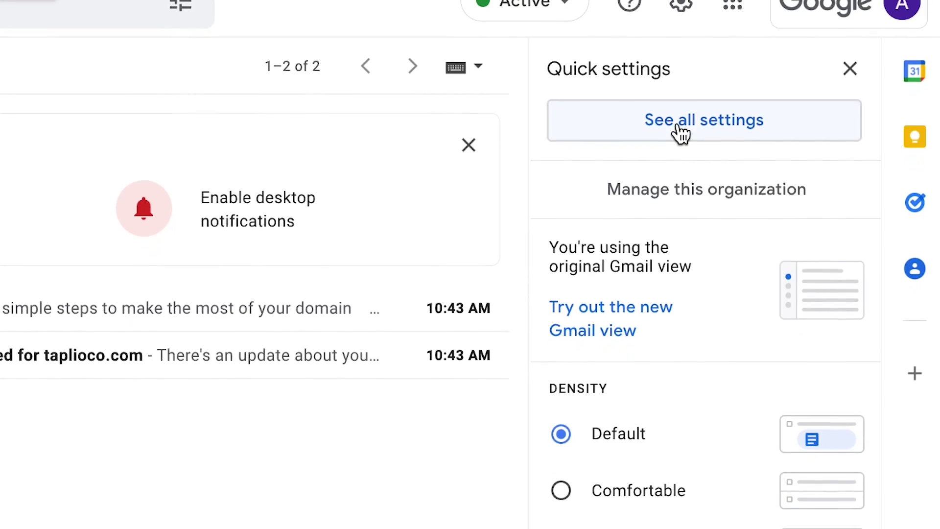
Open Gmail's See all settings and scroll the General tab down to Signature.
left_click(680, 131)
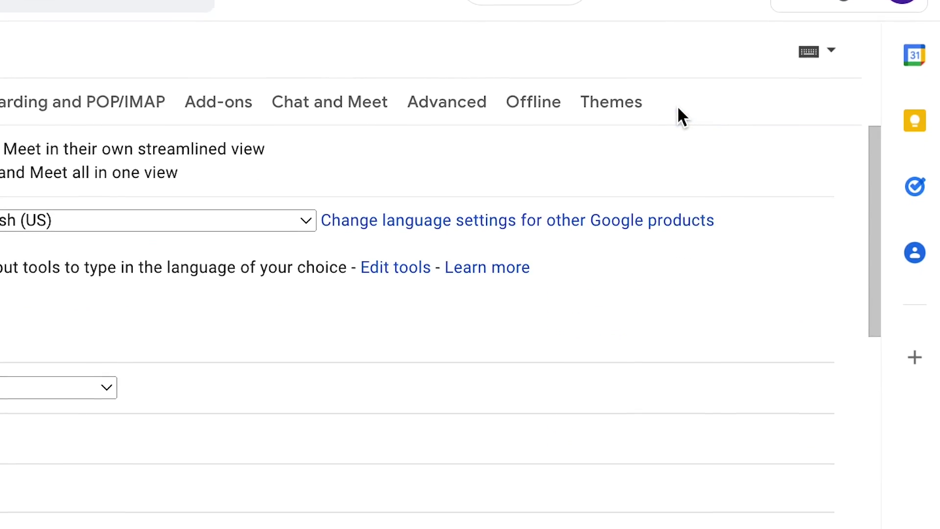
scroll(536, 169, "down", 10)
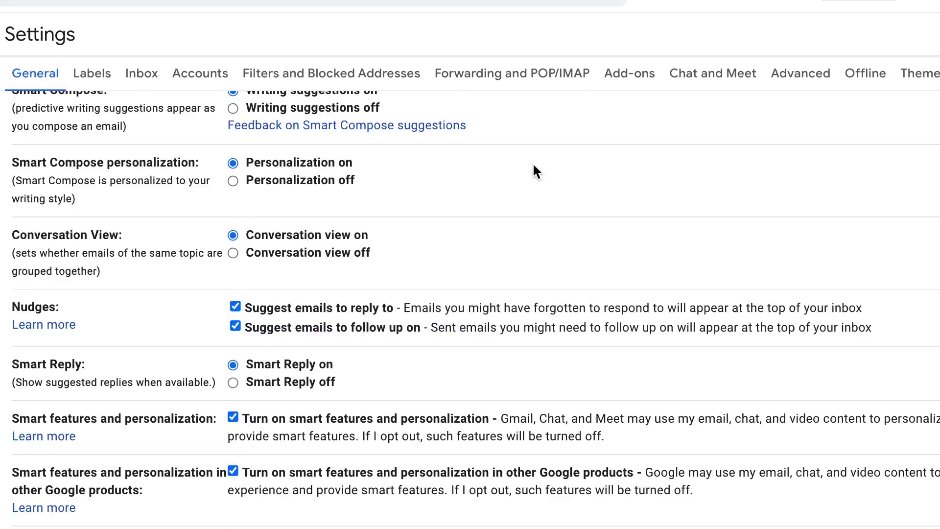
scroll(534, 171, "down", 15)
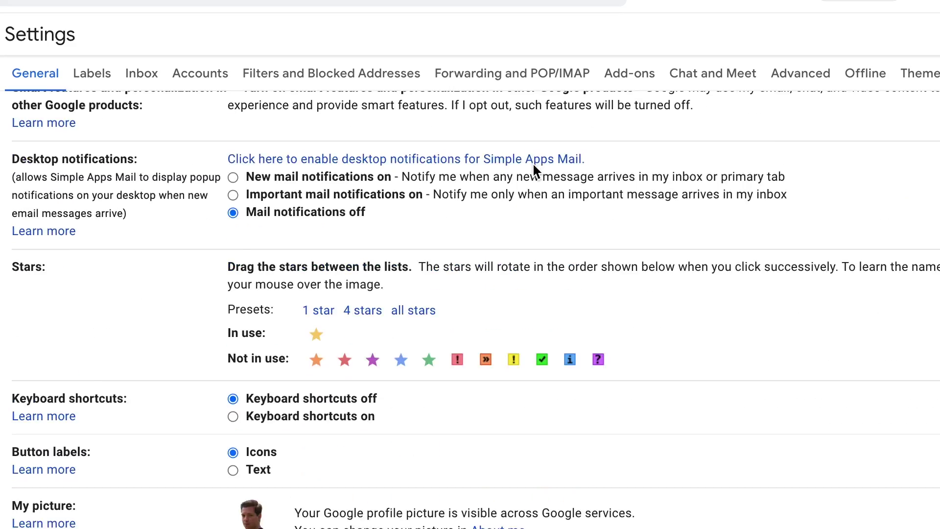
scroll(534, 169, "up", 3)
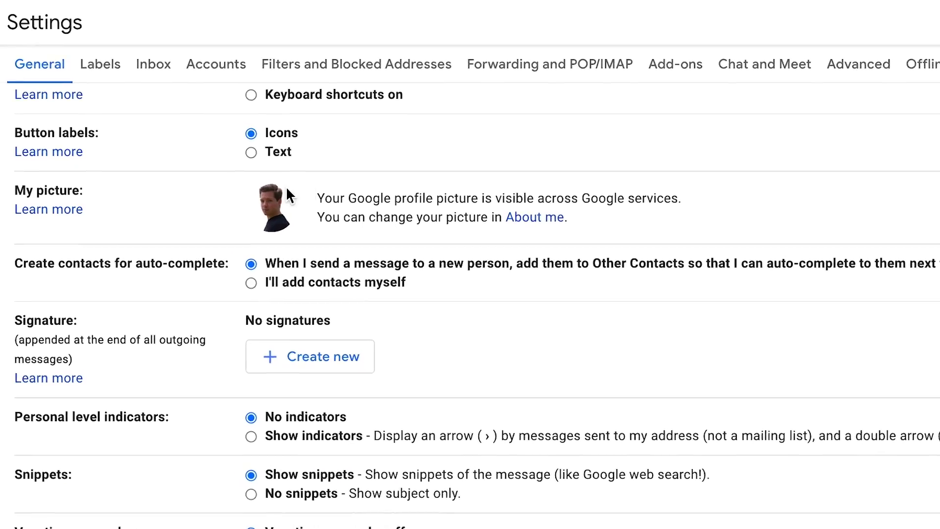
scroll(373, 211, "down", 2)
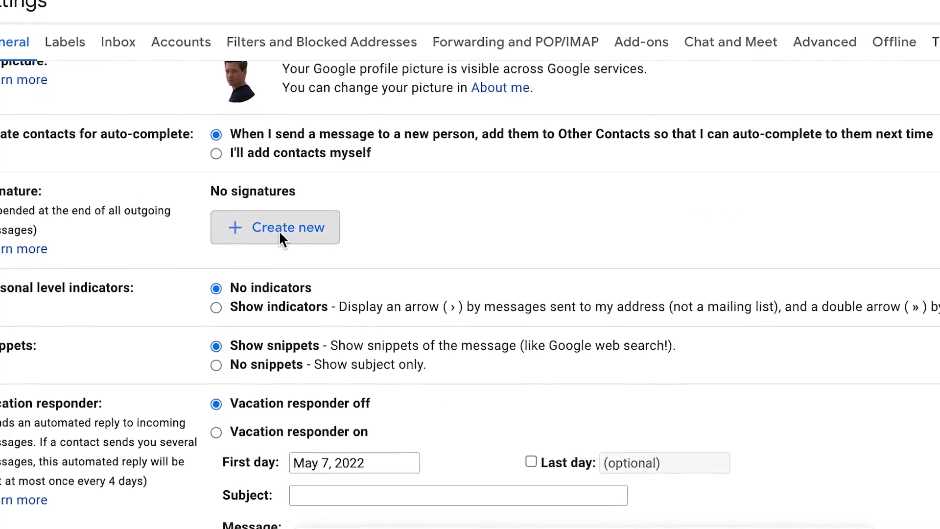
Create a 'Taplio' signature from the pasted contact details and make it the new-email default.
left_click(278, 229)
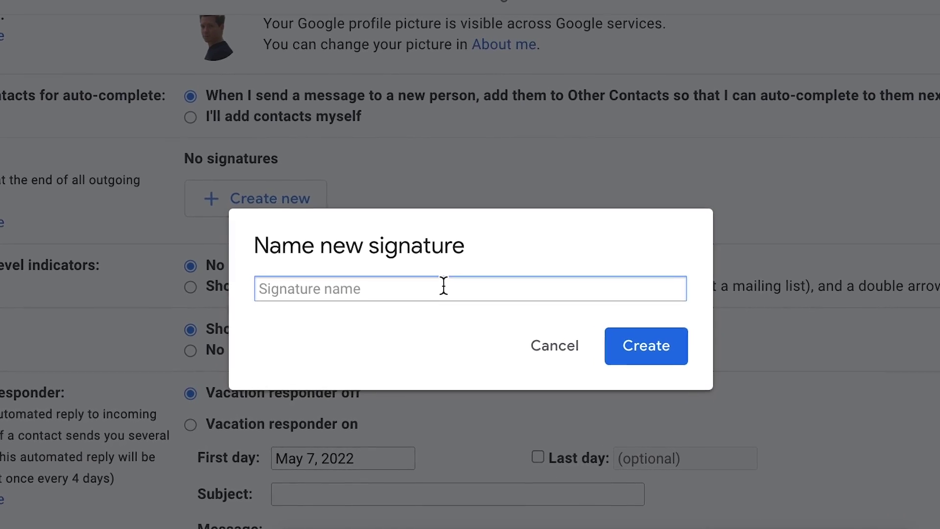
type("Tap")
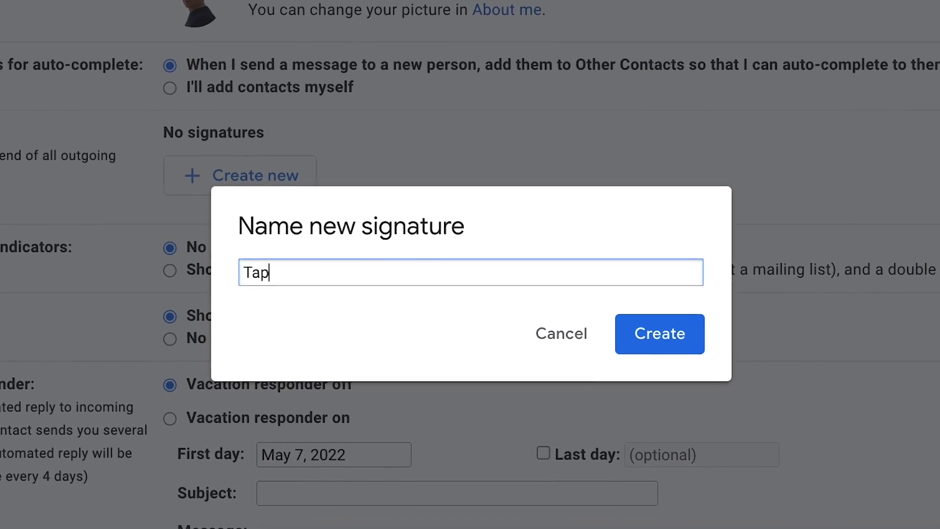
type("lio")
key("Return")
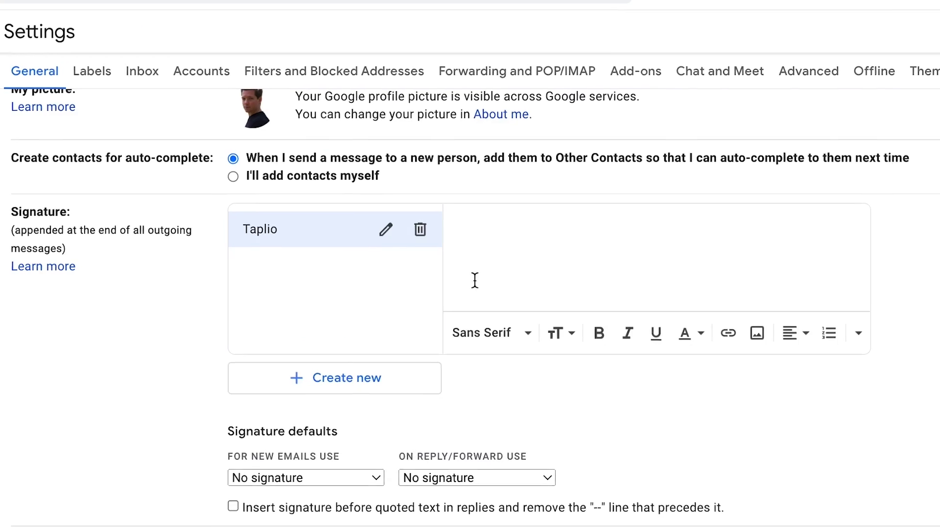
key("ctrl+v")
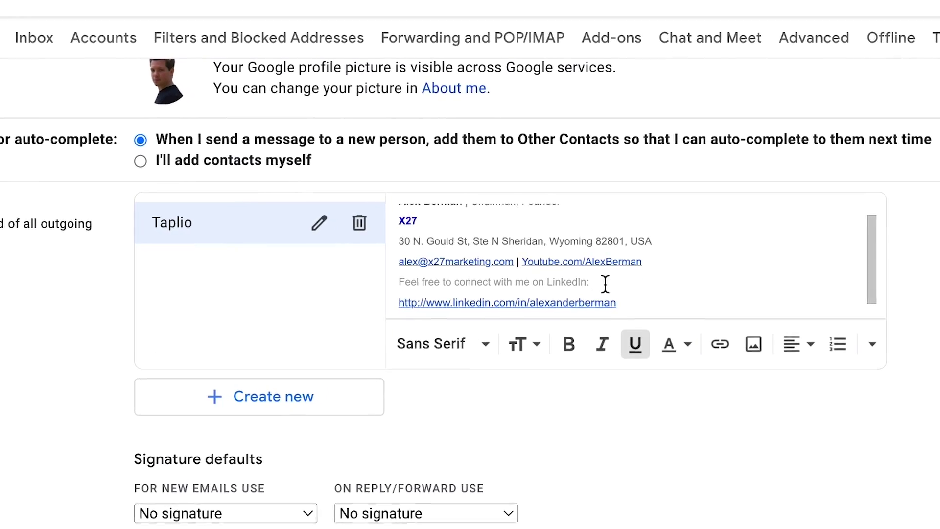
scroll(673, 236, "up", 1)
scroll(664, 233, "down", 1)
scroll(575, 300, "up", 1)
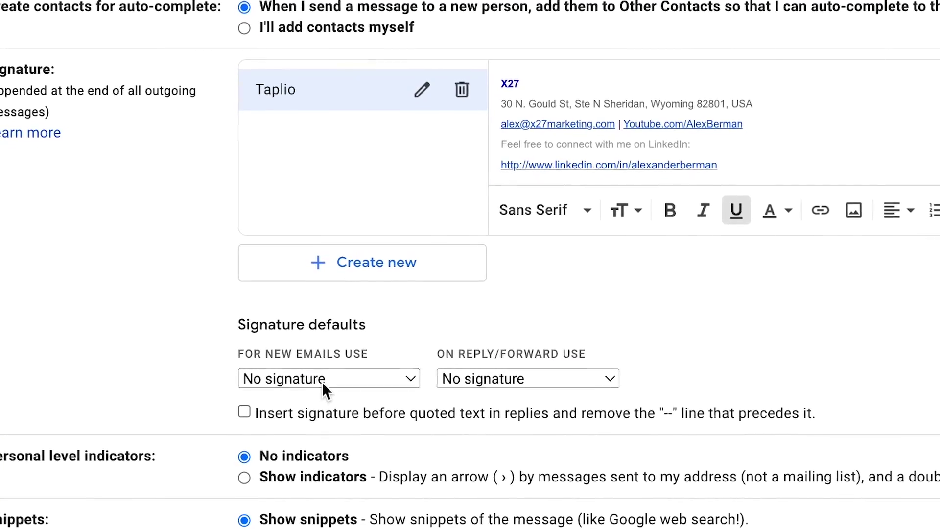
left_click(354, 377)
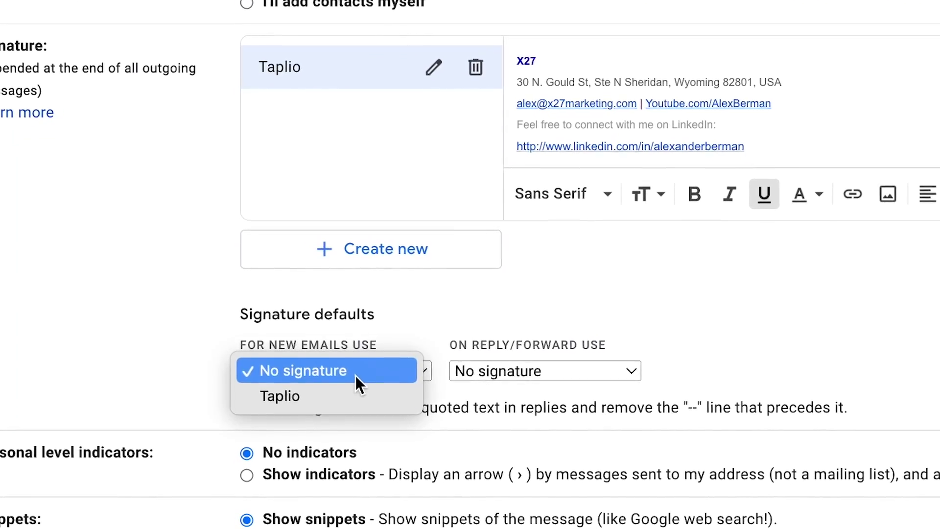
left_click(355, 393)
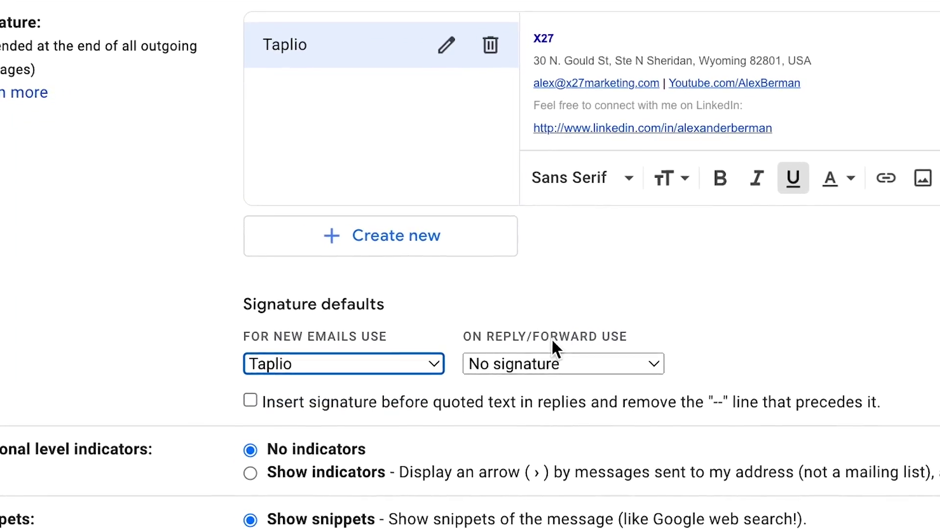
left_click(607, 366)
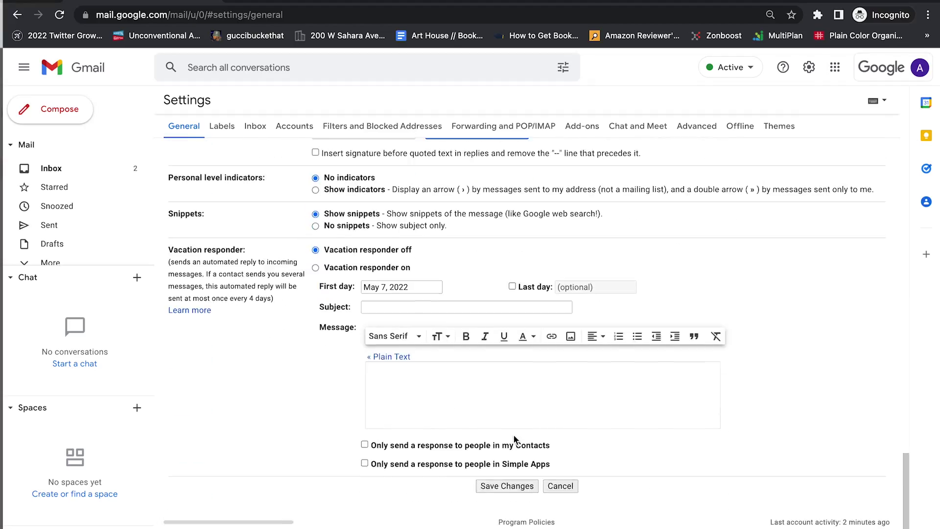
Save the Gmail settings changes and start a new compose window.
left_click(505, 487)
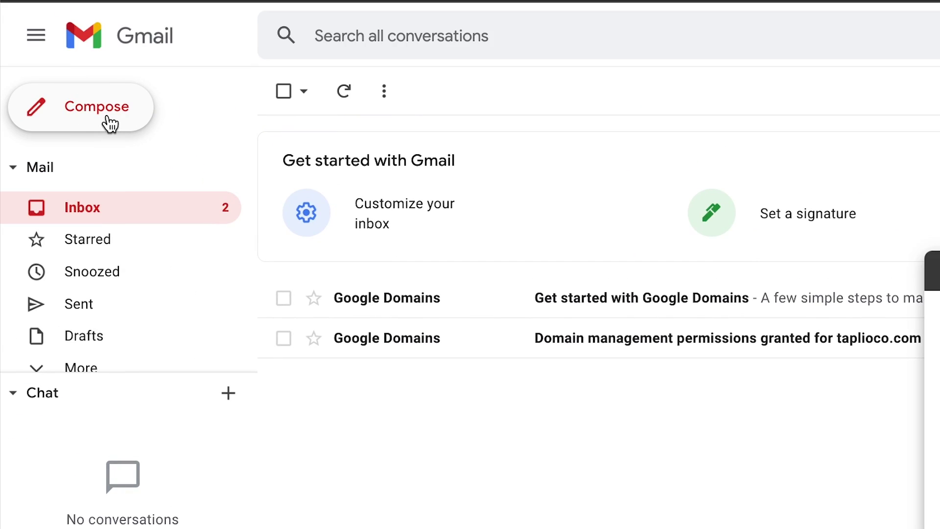
left_click(109, 119)
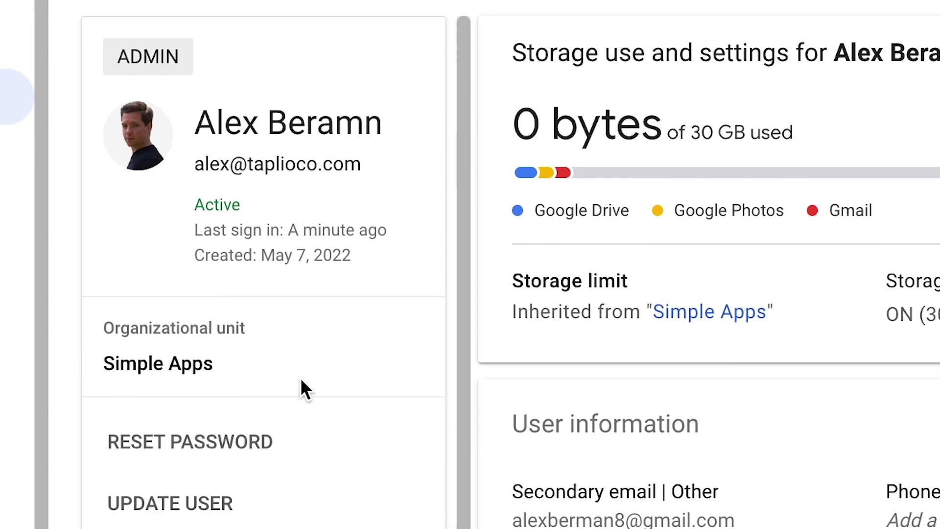
Replace the user's misspelled last name with the correct spelling and save the update.
left_click(214, 264)
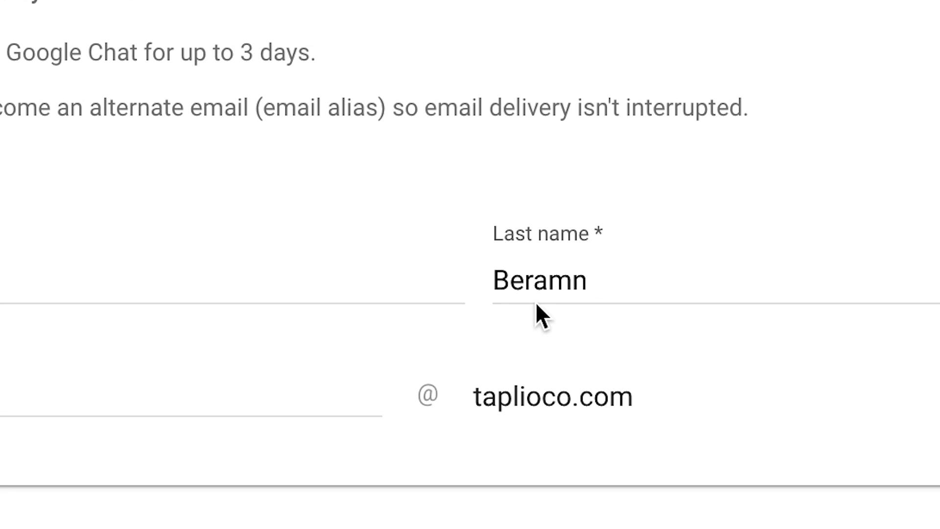
double_click(541, 288)
type("Berman")
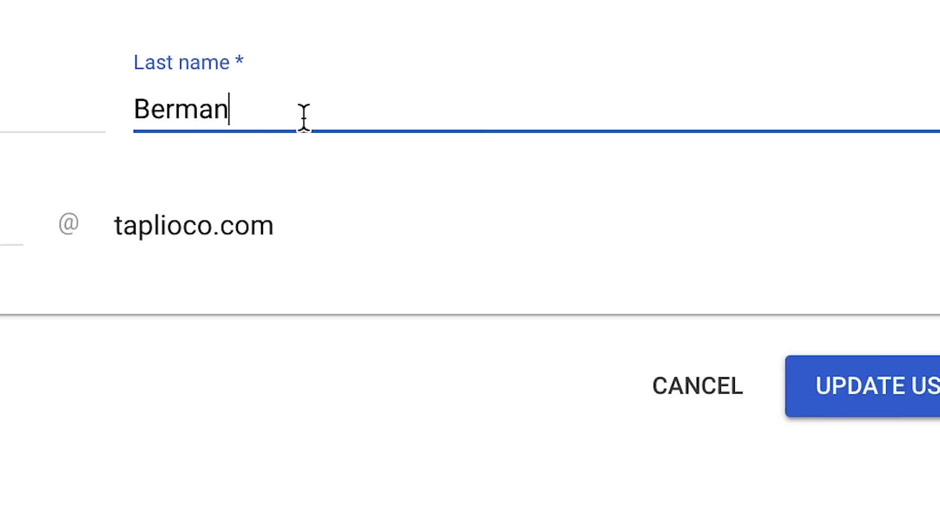
left_click(915, 405)
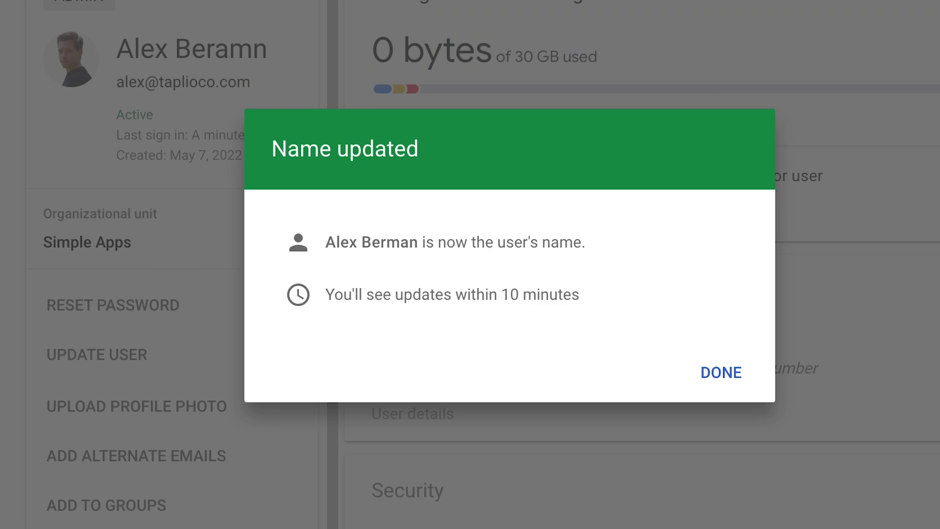
left_click(722, 380)
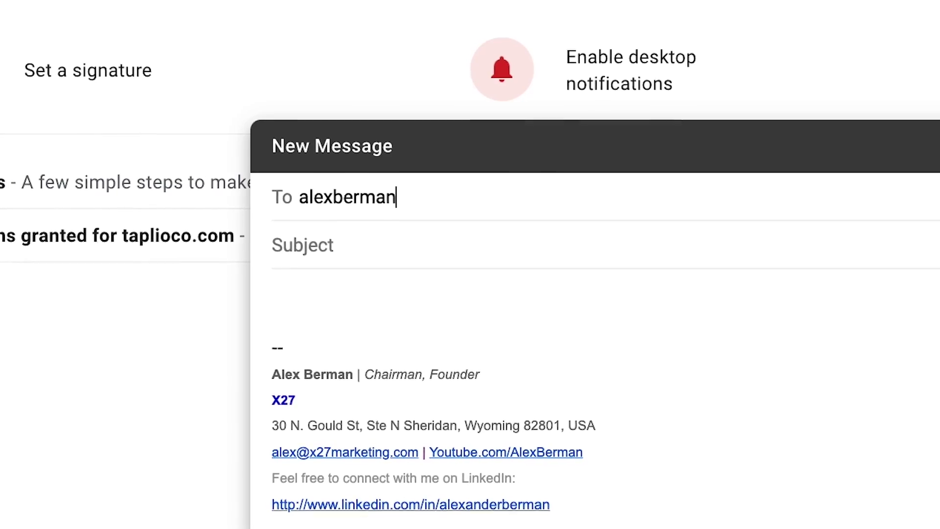
Send an email with subject 'Hi!' and body 'This is a test email.' to the secondary Gmail address.
key("Return")
key("Tab")
key("Tab")
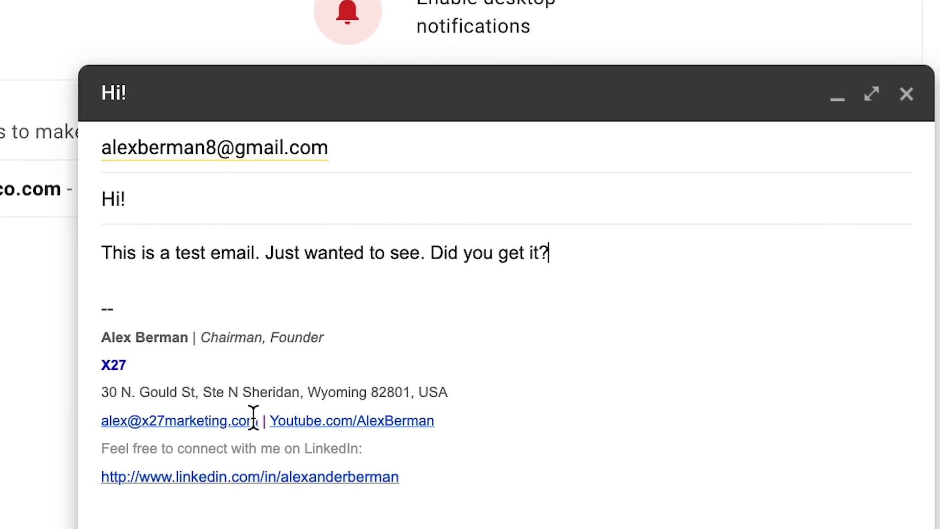
left_click(132, 485)
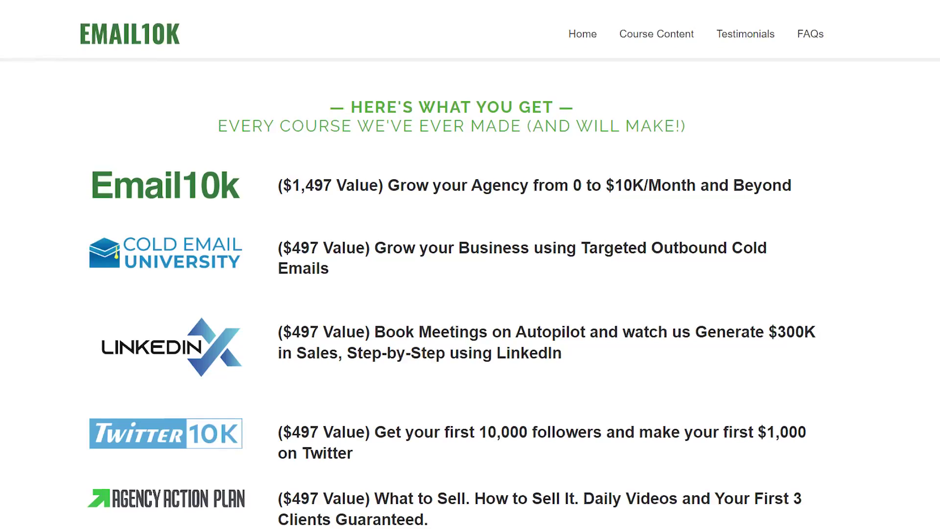
scroll(470, 264, "down", 5)
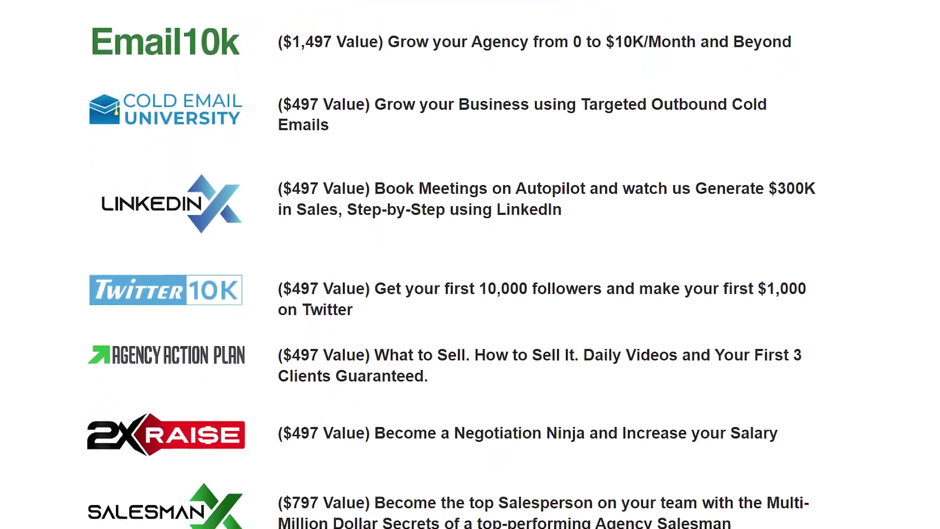
scroll(470, 264, "down", 4)
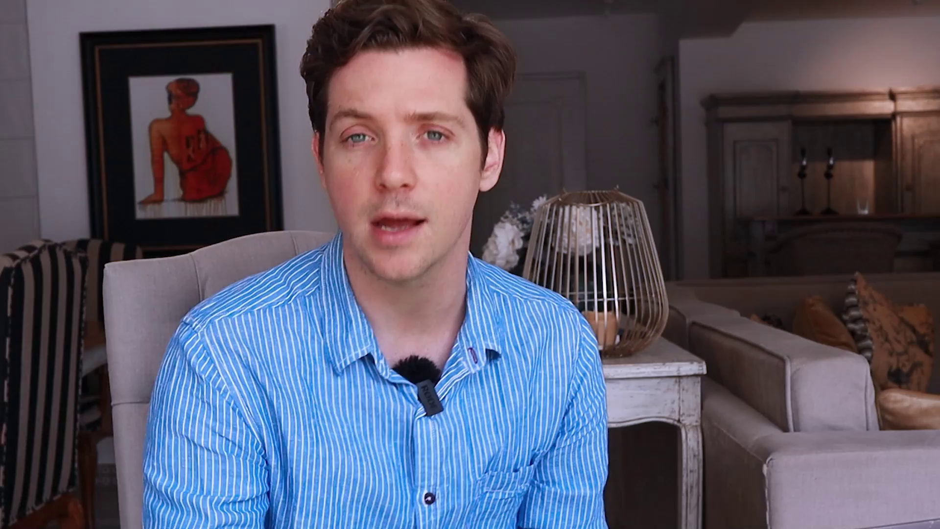